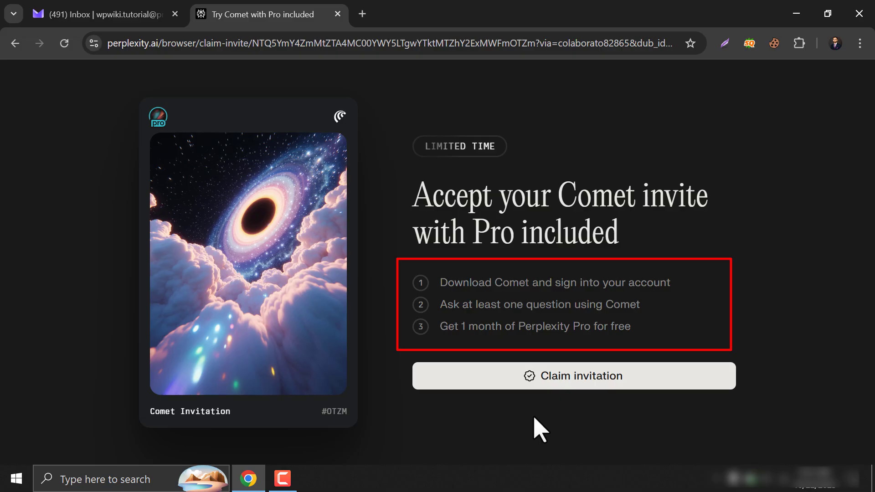
# Claim the Comet invitation and run the downloaded comet_installer_latest (1).exe until installation completes.
pyautogui.click(530, 385)
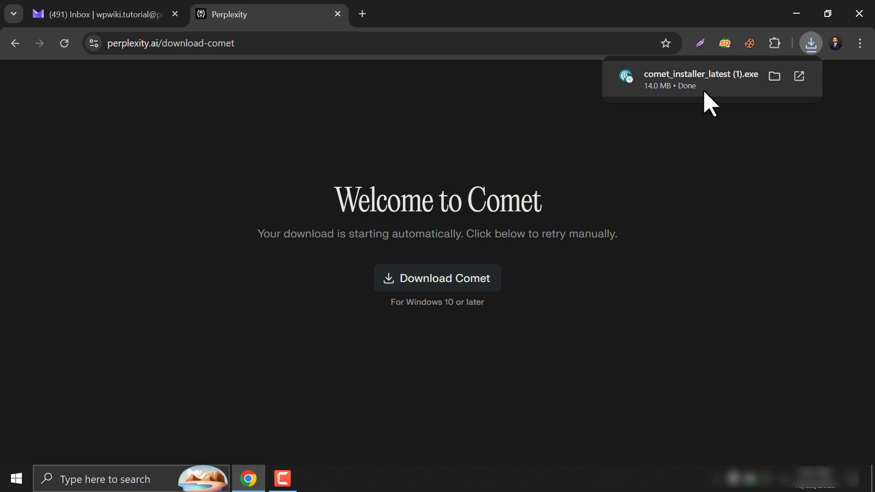
pyautogui.click(688, 87)
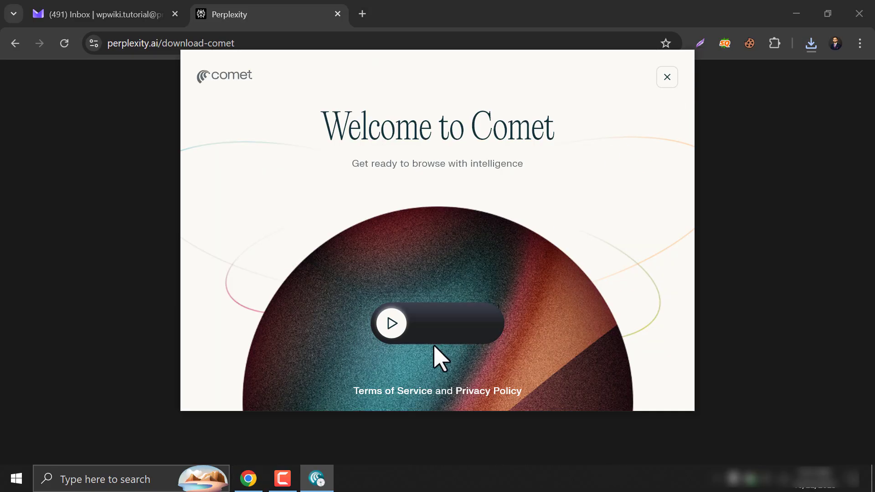
pyautogui.click(441, 324)
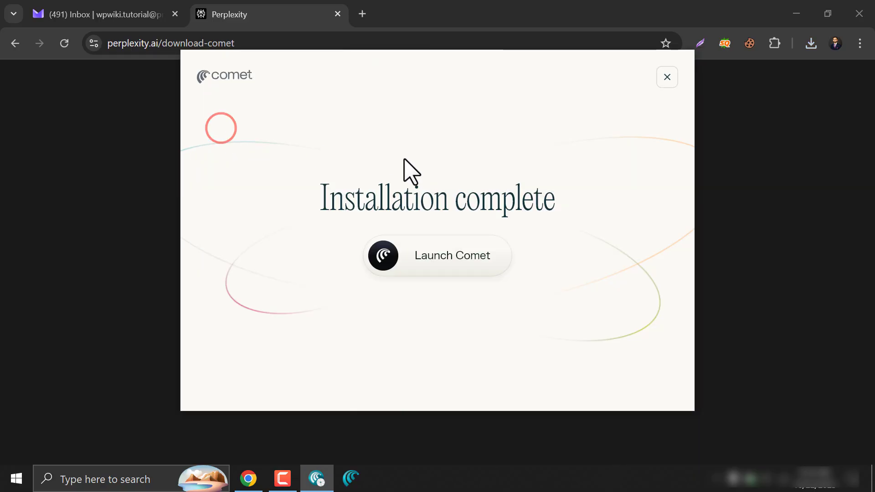
# Launch Comet, begin the welcome setup and skip importing browser data for now.
pyautogui.click(431, 255)
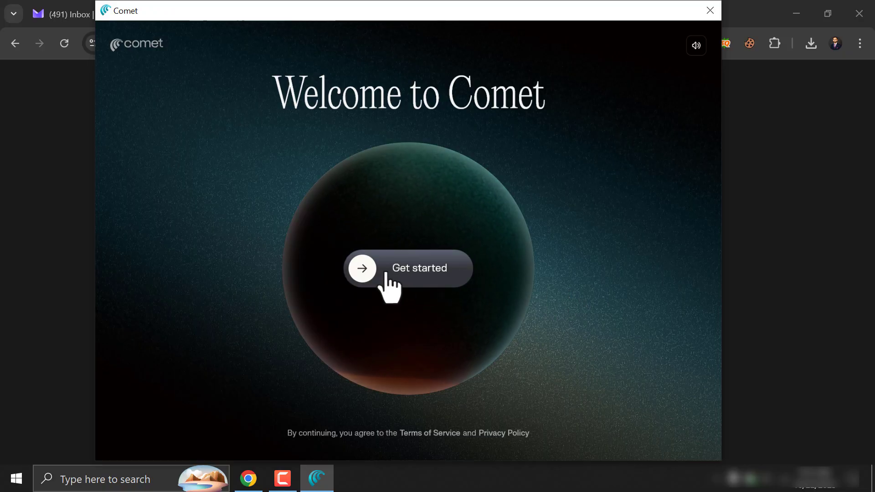
pyautogui.click(403, 274)
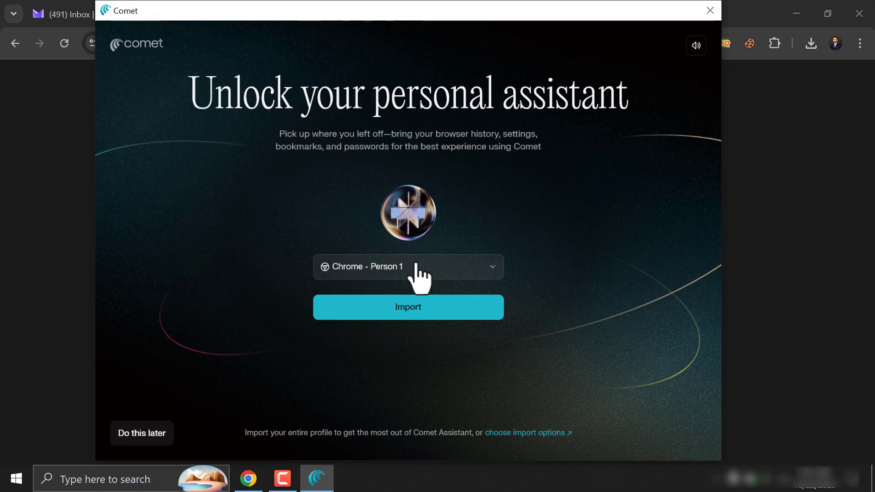
pyautogui.click(417, 265)
pyautogui.click(560, 264)
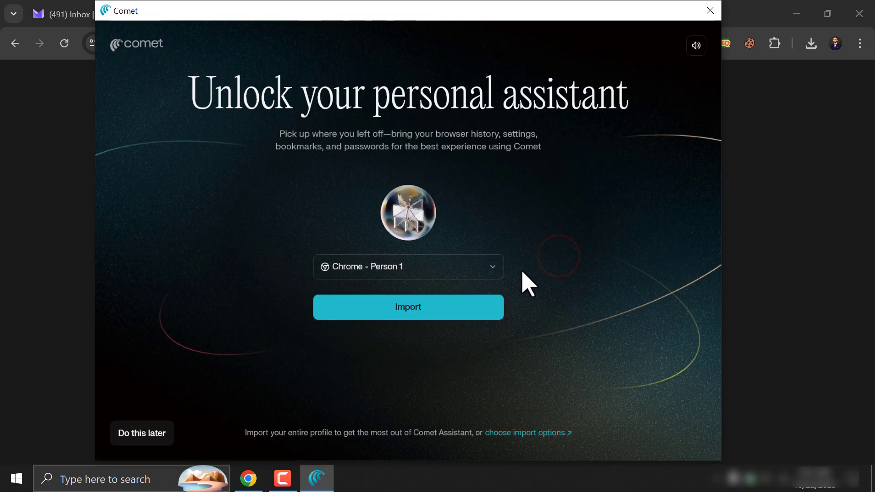
pyautogui.click(153, 437)
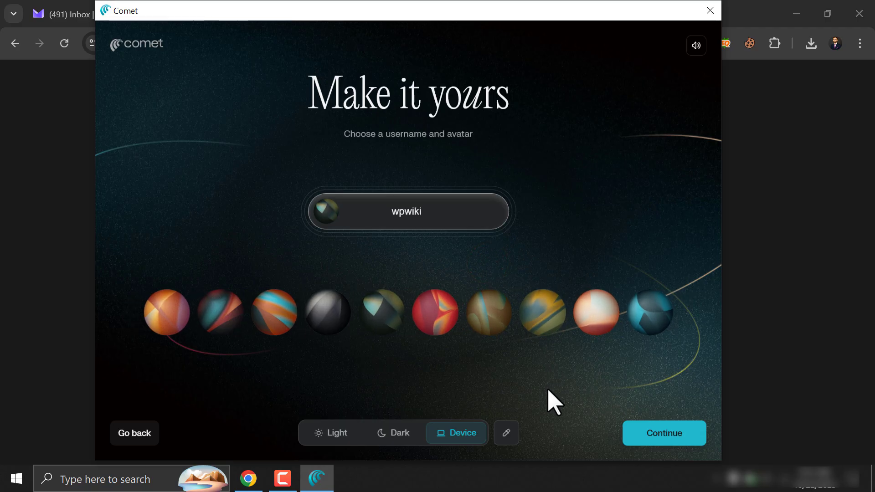
# Choose the Light theme and turn off default-browser, taskbar, startup and usage-statistics options.
pyautogui.click(335, 434)
pyautogui.click(663, 433)
pyautogui.click(545, 237)
pyautogui.click(544, 340)
pyautogui.click(545, 289)
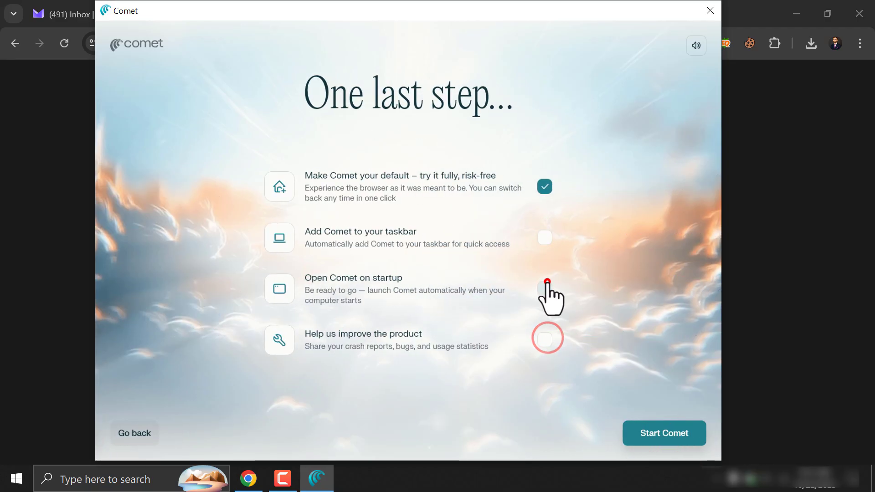
pyautogui.click(545, 191)
pyautogui.click(659, 438)
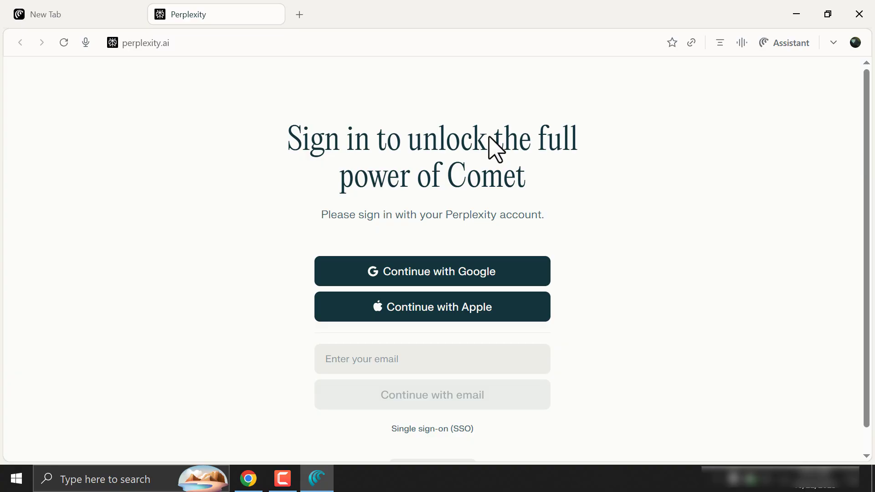
# Fill the Perplexity sign-in field with the account's e-mail address and request an e-mail code.
pyautogui.click(400, 363)
pyautogui.click(838, 79)
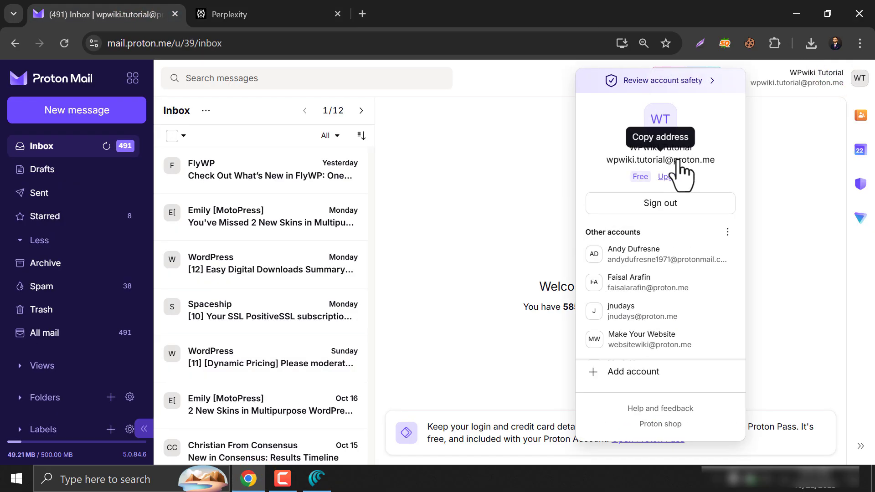
pyautogui.click(678, 160)
pyautogui.click(318, 479)
pyautogui.rightClick(364, 339)
pyautogui.click(403, 203)
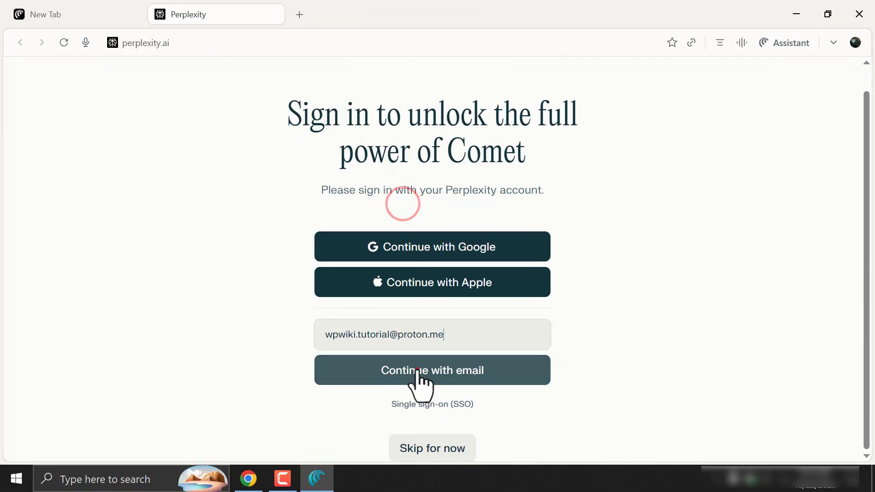
pyautogui.click(418, 370)
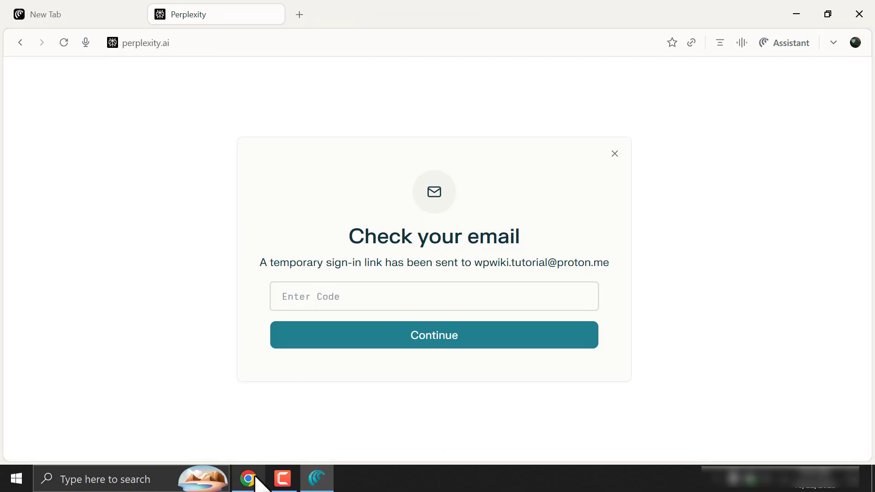
# Enter the emailed verification code, then skip making Comet the default browser.
pyautogui.click(255, 477)
pyautogui.click(201, 182)
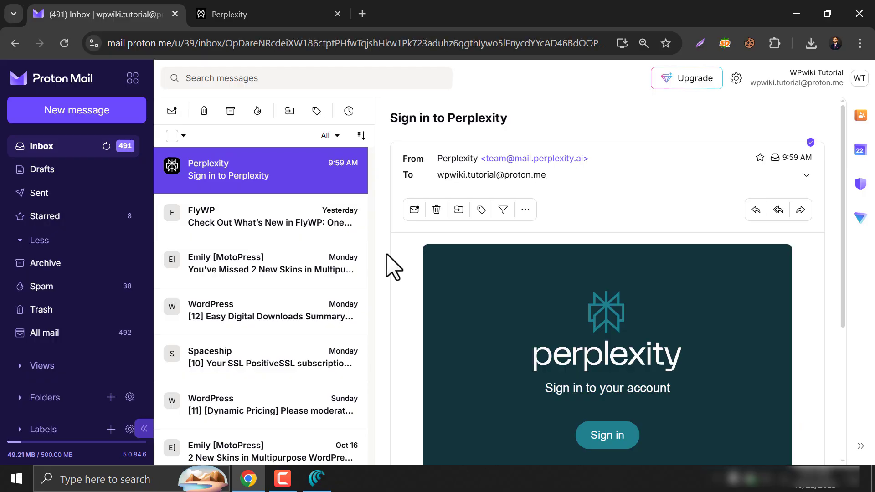
pyautogui.scroll(-5, 572, 279)
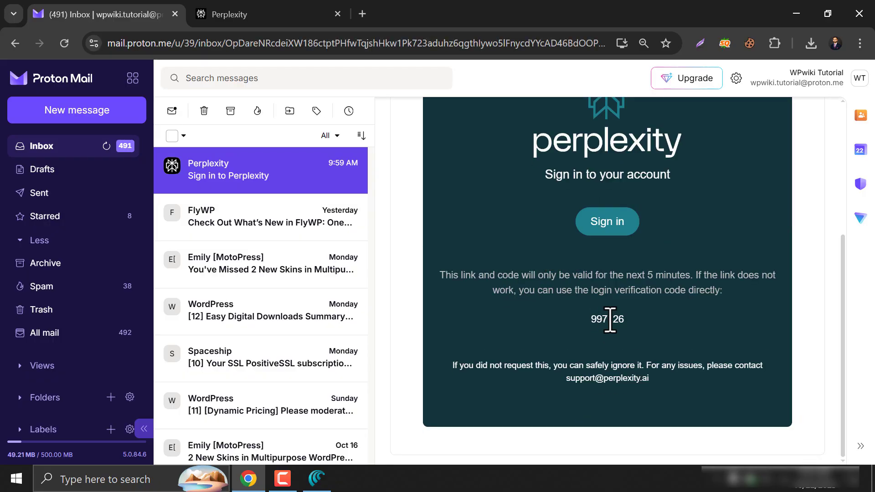
pyautogui.moveTo(578, 319); pyautogui.dragTo(632, 320)
pyautogui.hotkey('ctrl', 'c')
pyautogui.hotkey('alt', 'Tab')
pyautogui.click(378, 308)
pyautogui.hotkey('ctrl', 'v')
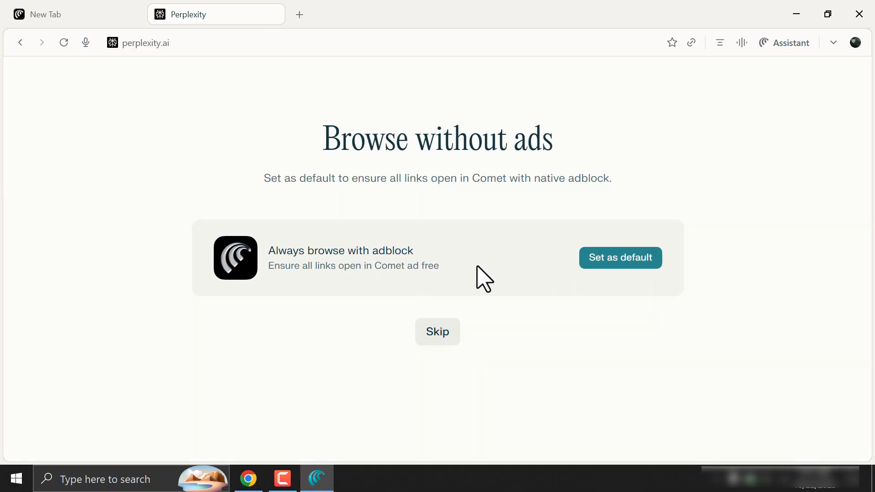
pyautogui.click(437, 333)
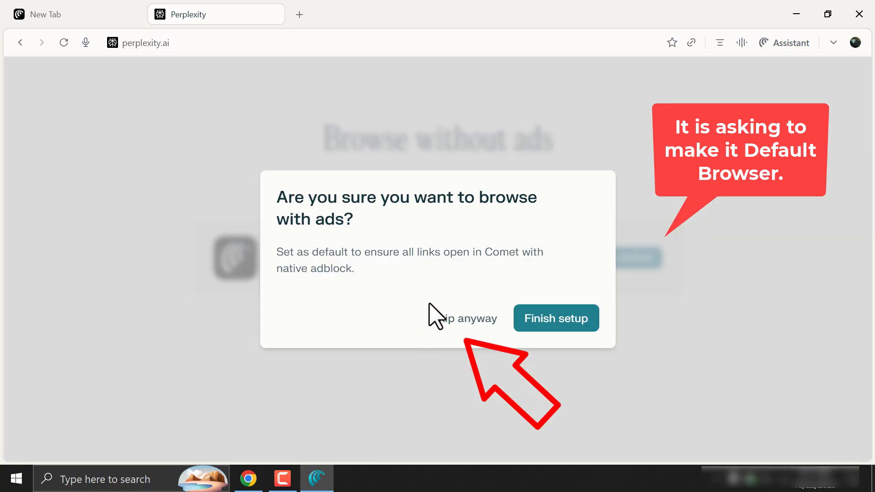
pyautogui.click(449, 318)
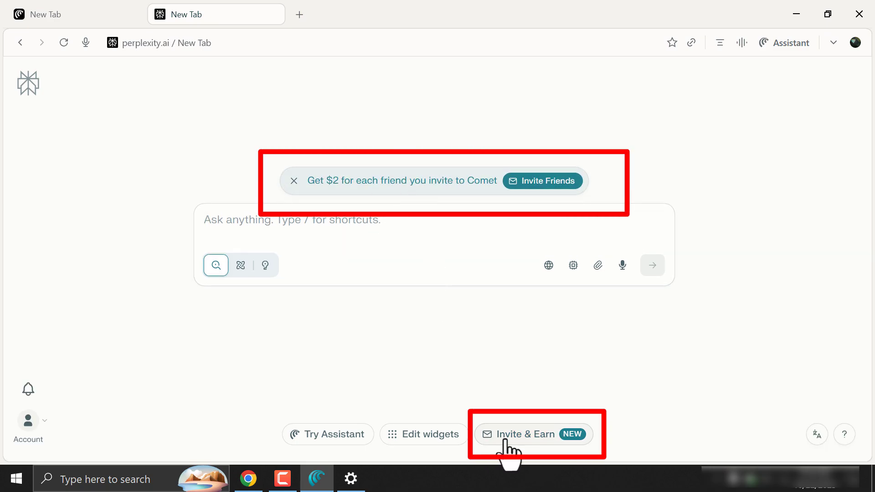
# Search 'best web hosting for wordpress' and follow up with the related performance comparison question.
pyautogui.click(235, 225)
pyautogui.write('best web')
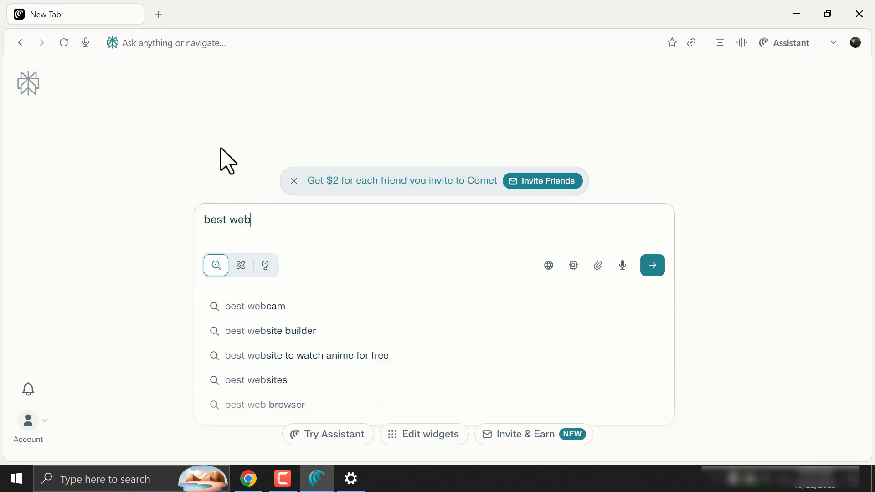
pyautogui.write(' hosting for wordpress')
pyautogui.press('Return')
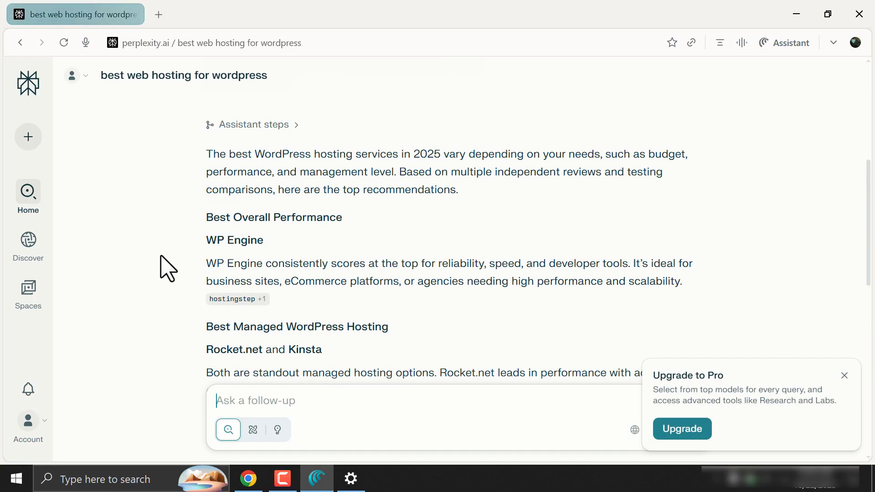
pyautogui.moveTo(227, 430)
pyautogui.scroll(-5, 315, 274)
pyautogui.click(303, 210)
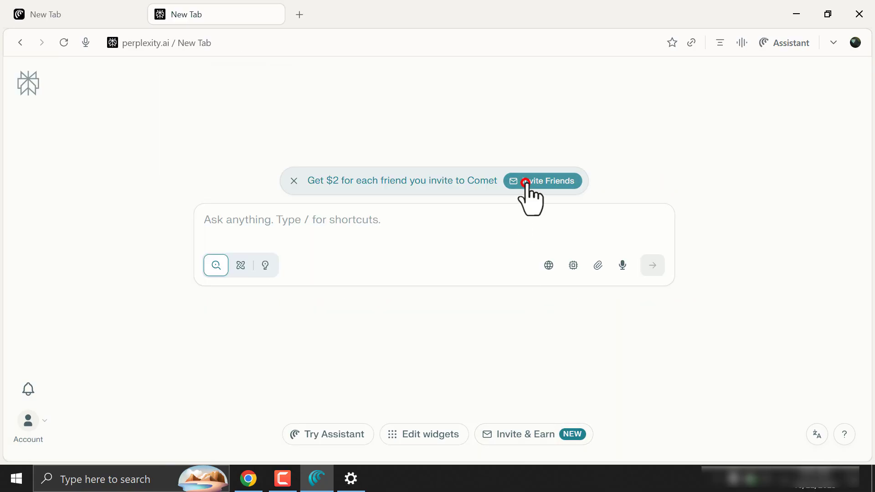
# Open the invite-friends referral page and follow 'View payouts on Dub' to a new tab.
pyautogui.click(529, 187)
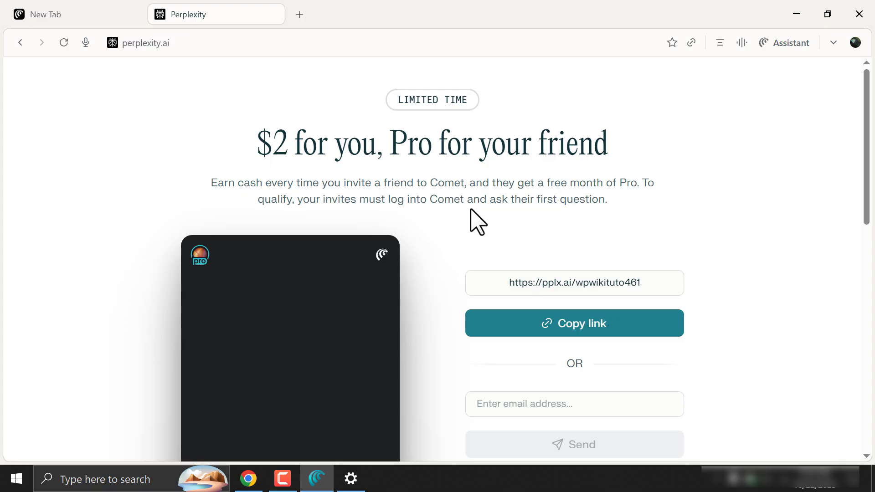
pyautogui.scroll(-3, 471, 210)
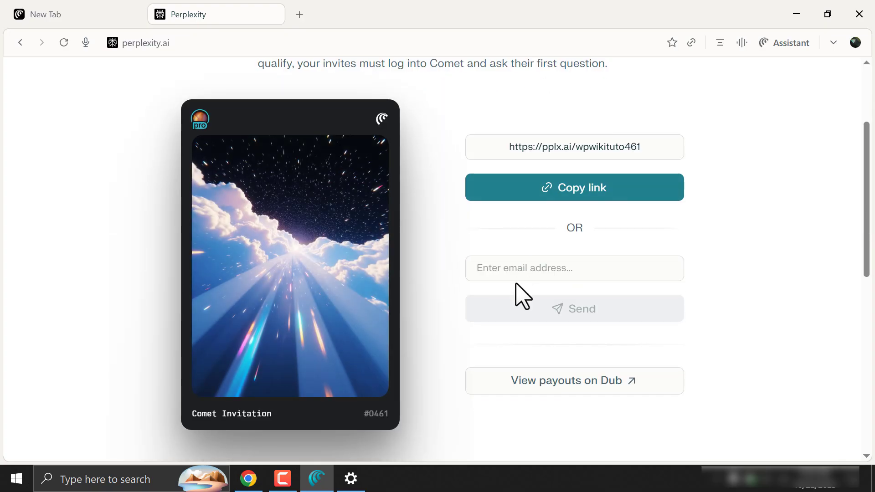
pyautogui.click(547, 383)
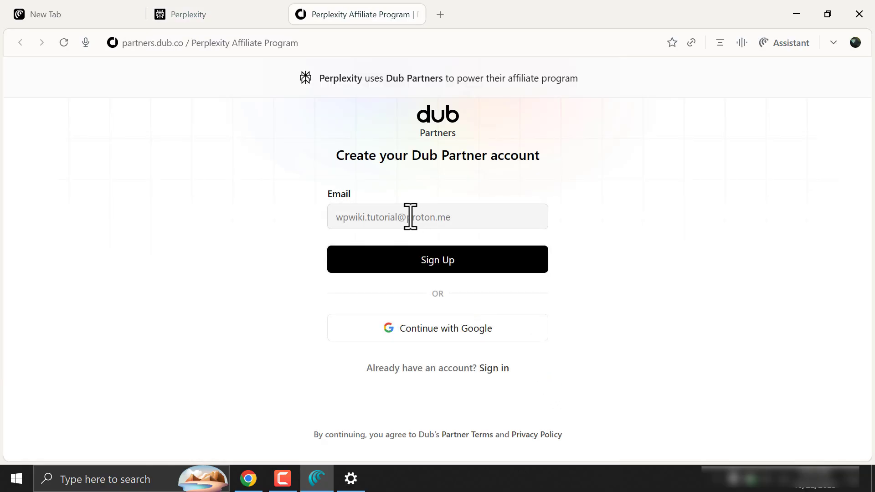
# Start Dub Partners sign-up and submit the account with a new password.
pyautogui.click(429, 261)
pyautogui.click(391, 256)
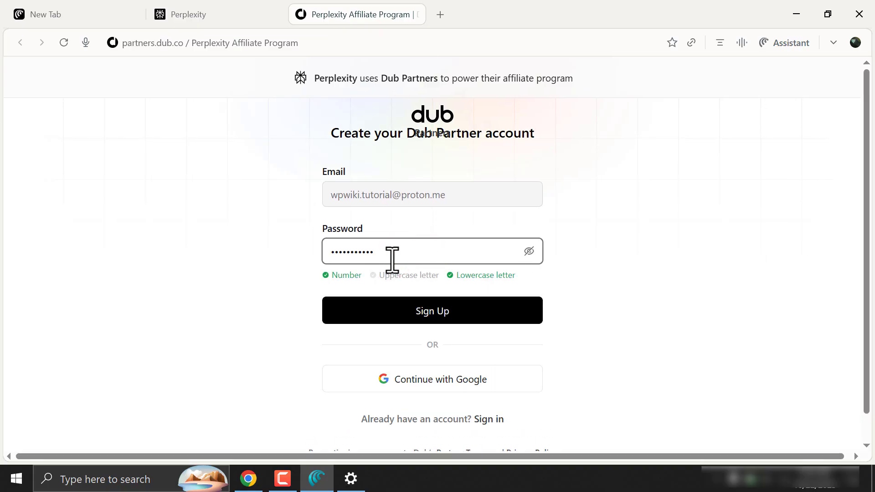
pyautogui.click(416, 312)
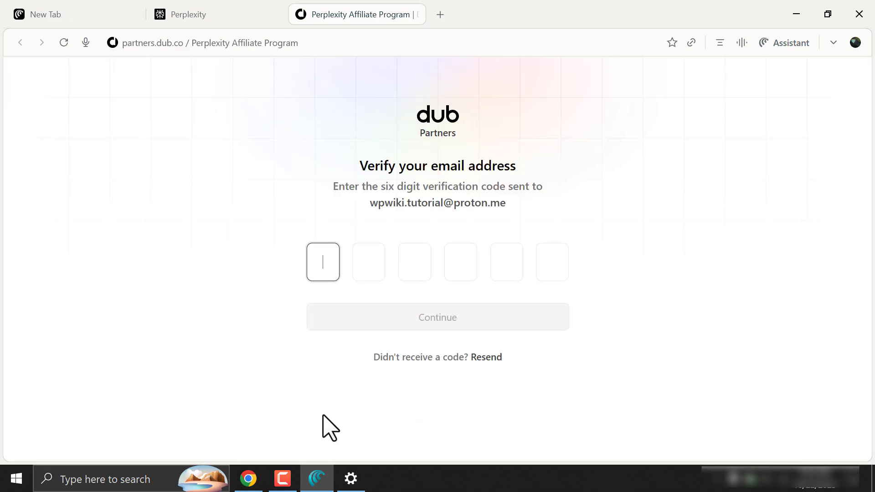
# Verify the e-mail with the six-digit code from the inbox and save the password.
pyautogui.click(248, 478)
pyautogui.scroll(-1, 436, 258)
pyautogui.moveTo(572, 391); pyautogui.dragTo(643, 391)
pyautogui.rightClick(638, 401)
pyautogui.click(690, 214)
pyautogui.click(319, 483)
pyautogui.rightClick(322, 269)
pyautogui.click(339, 313)
pyautogui.click(615, 183)
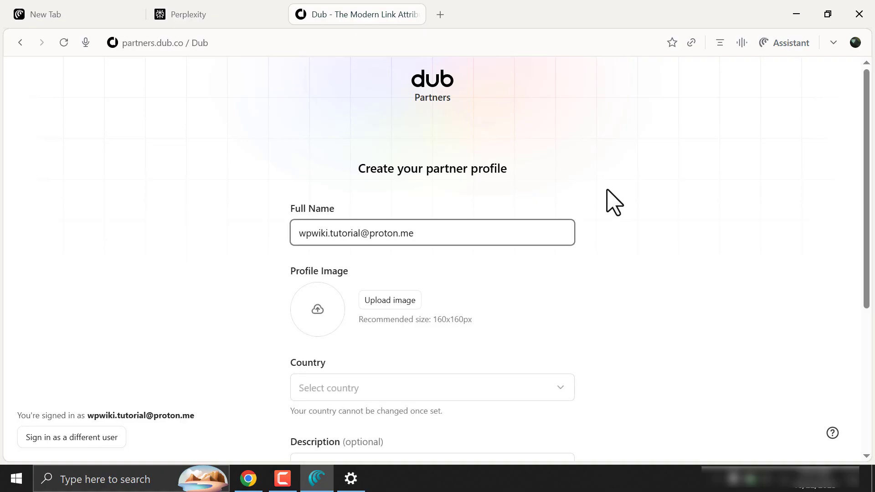
# Remove the e-mail domain from Full Name, pick a country, and skip profiles and payout setup.
pyautogui.moveTo(361, 233); pyautogui.dragTo(459, 269)
pyautogui.press('BackSpace')
pyautogui.scroll(-3, 406, 271)
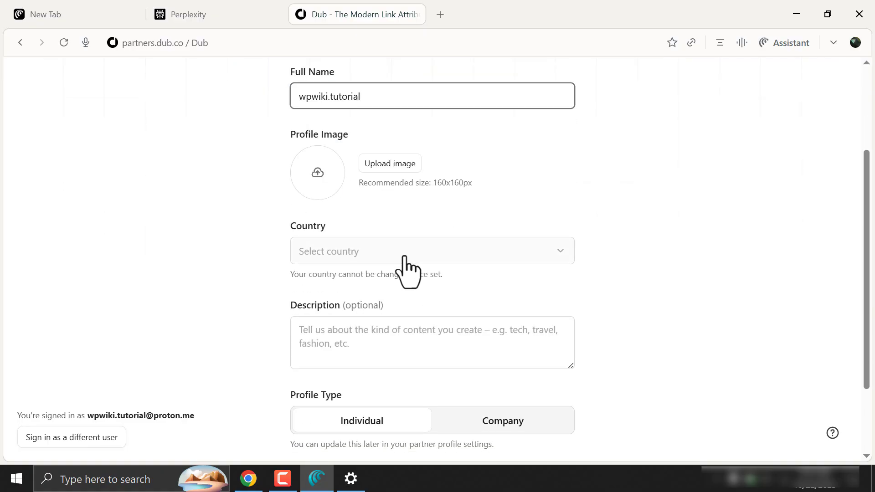
pyautogui.click(398, 256)
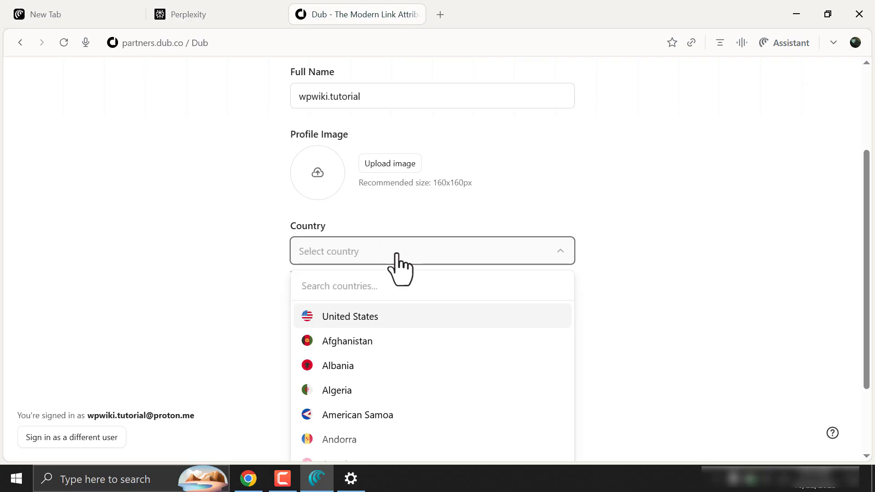
pyautogui.scroll(-2, 339, 296)
pyautogui.scroll(-5, 370, 310)
pyautogui.click(371, 305)
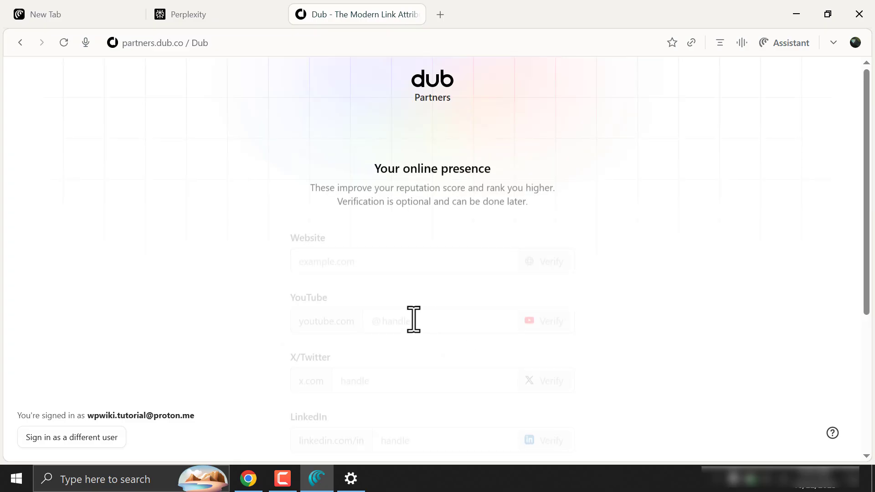
pyautogui.scroll(-5, 390, 314)
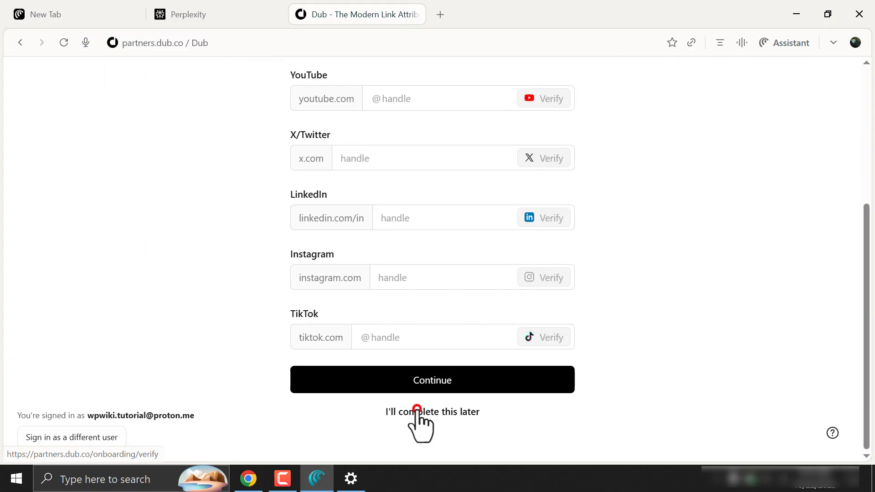
pyautogui.click(416, 413)
pyautogui.click(422, 391)
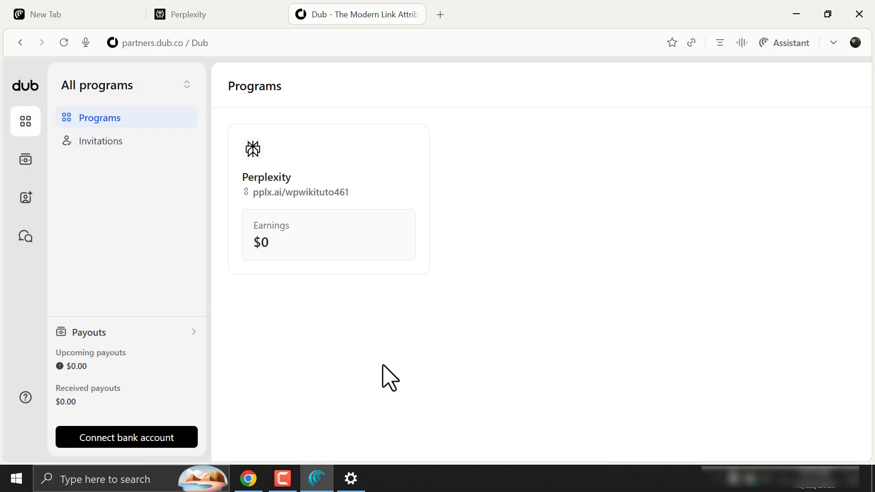
# Open the Perplexity program overview and review its $5 per-lead reward with country rates from $2 to $10.
pyautogui.click(306, 179)
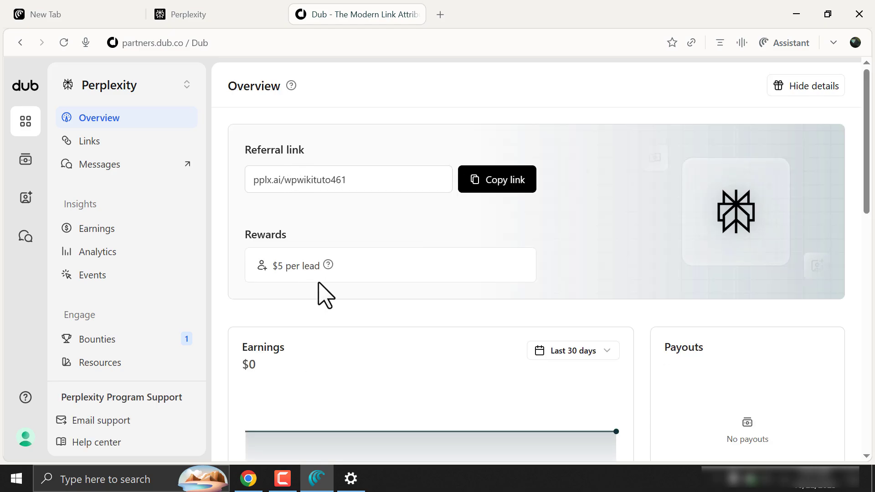
pyautogui.moveTo(328, 266)
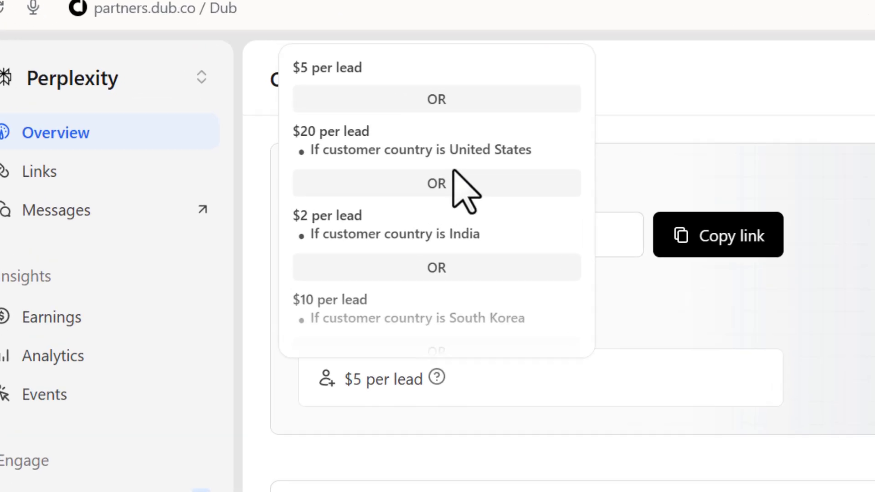
pyautogui.scroll(-2, 341, 146)
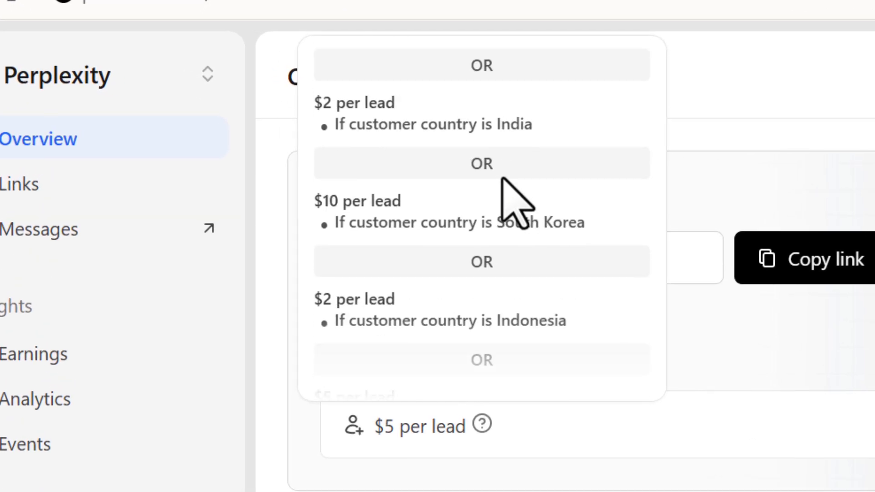
pyautogui.scroll(-5, 506, 198)
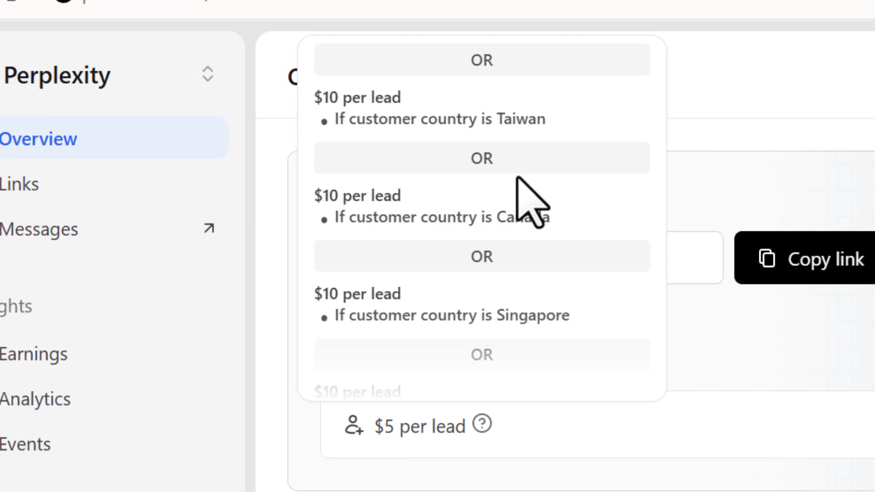
pyautogui.scroll(-2, 524, 199)
pyautogui.scroll(1, 519, 182)
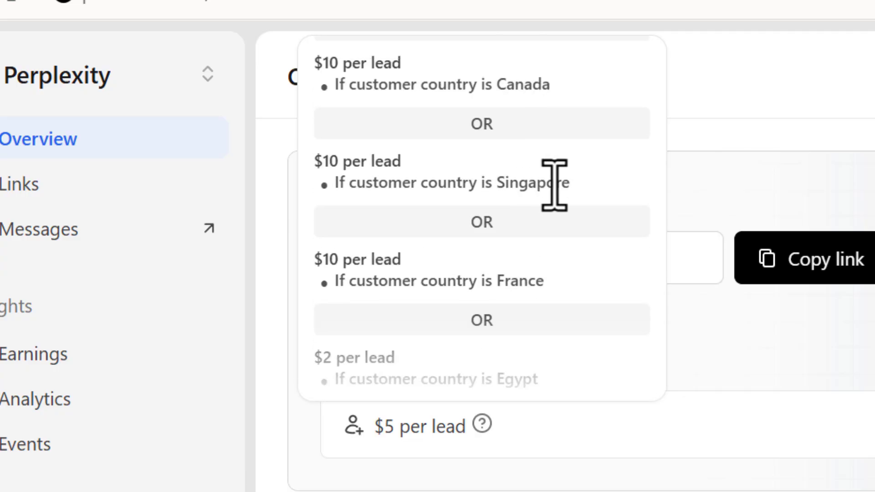
pyautogui.scroll(-8, 552, 187)
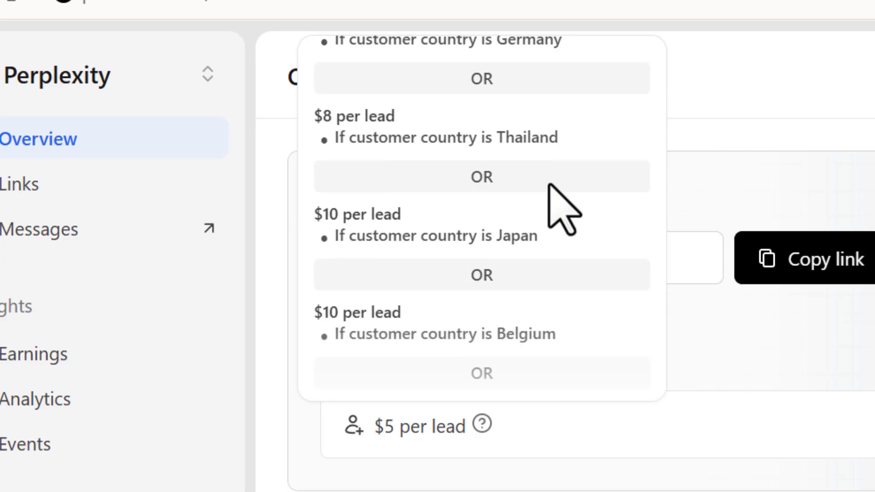
pyautogui.scroll(2, 544, 182)
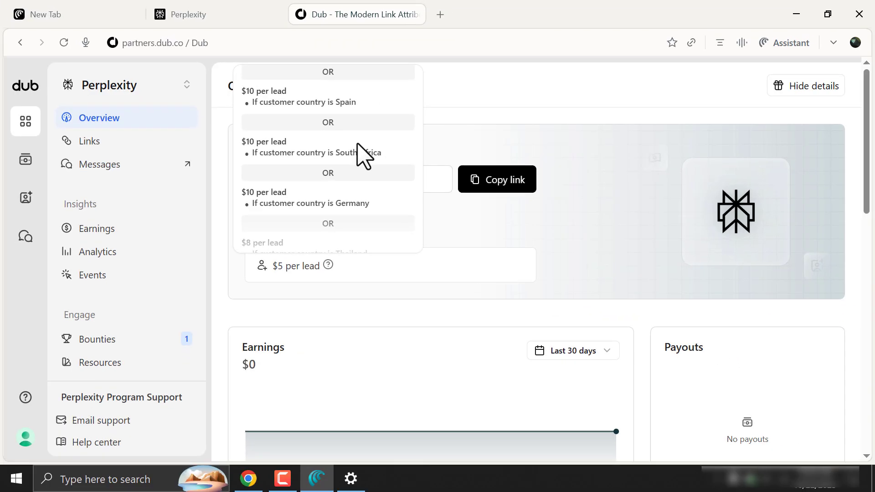
pyautogui.scroll(-4, 533, 201)
pyautogui.scroll(-8, 524, 296)
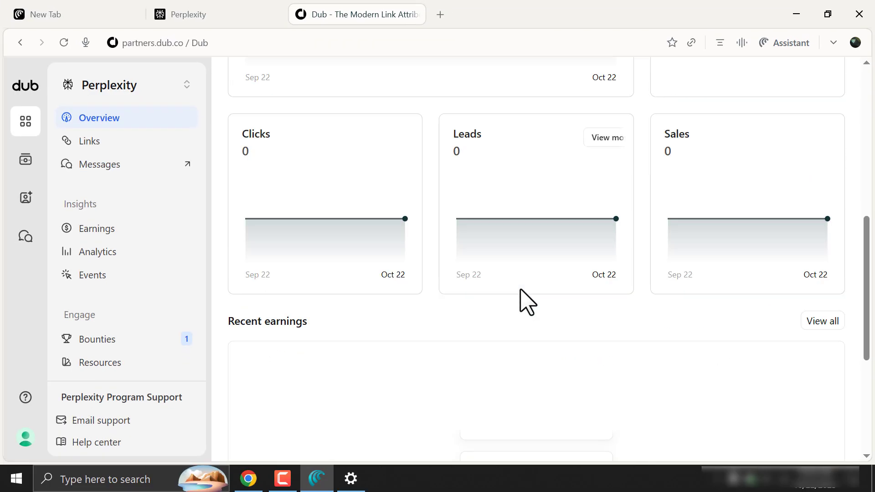
pyautogui.scroll(8, 524, 304)
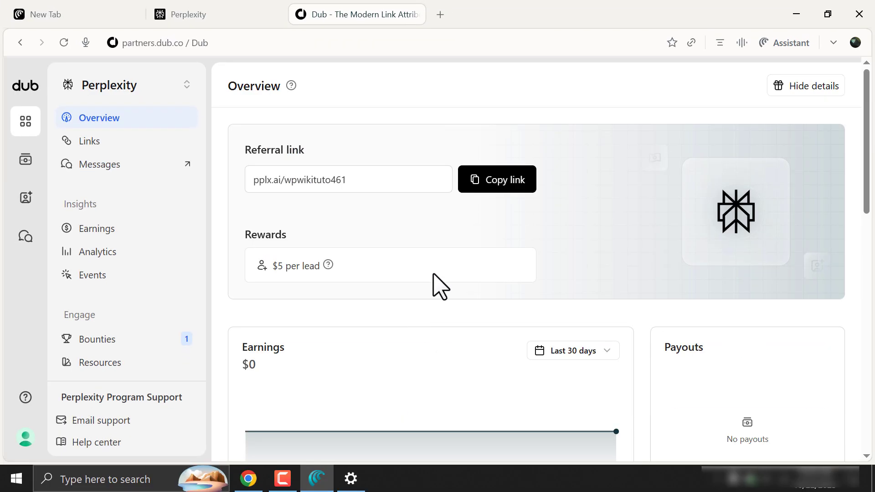
pyautogui.scroll(-3, 441, 287)
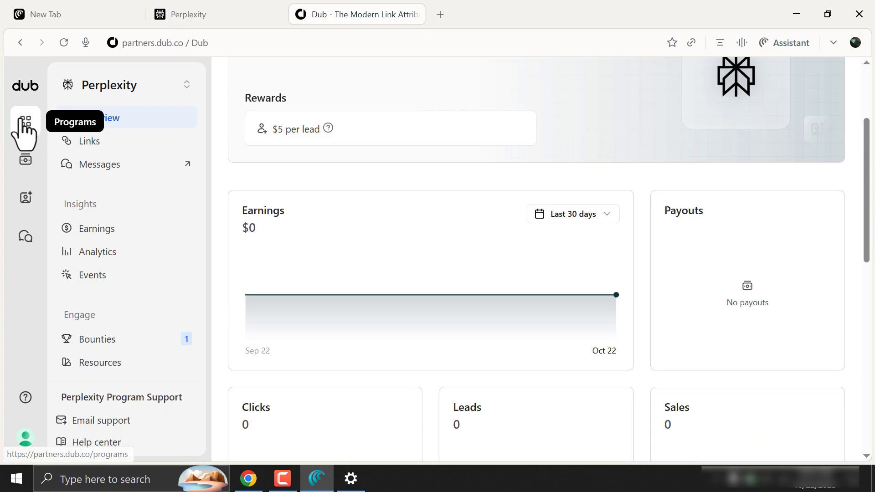
pyautogui.click(25, 158)
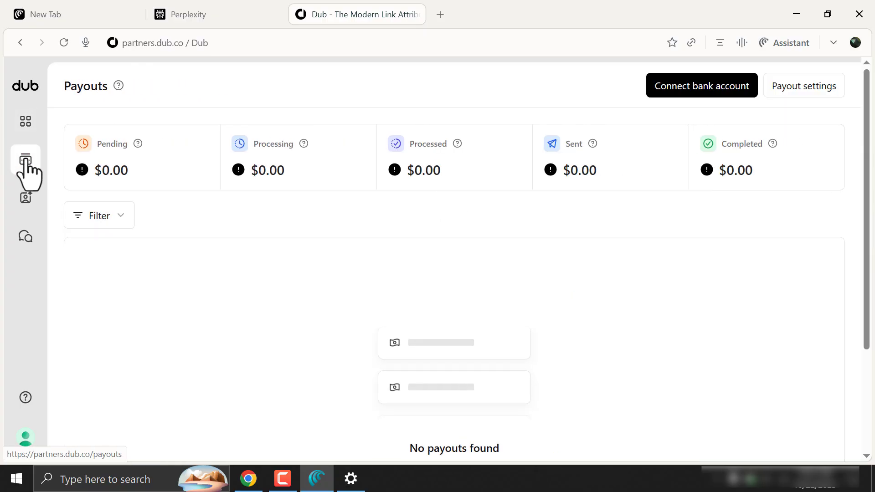
pyautogui.click(683, 91)
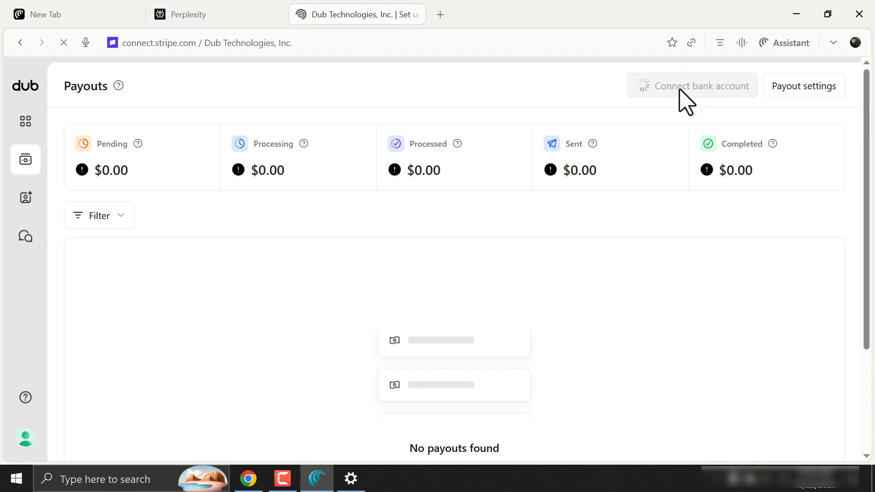